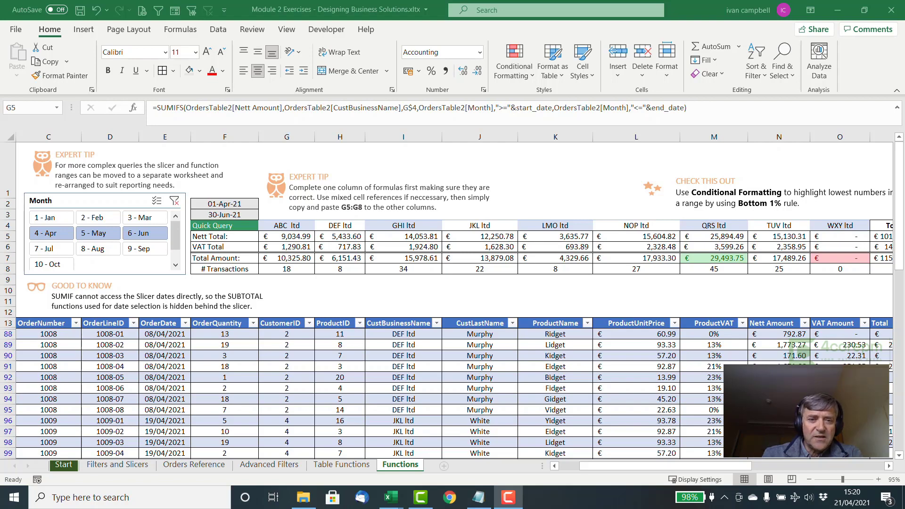
Compare ABC ltd's Nett Total in G5 with the Nett Amount and customer name cells in N88 and I88
click(300, 238)
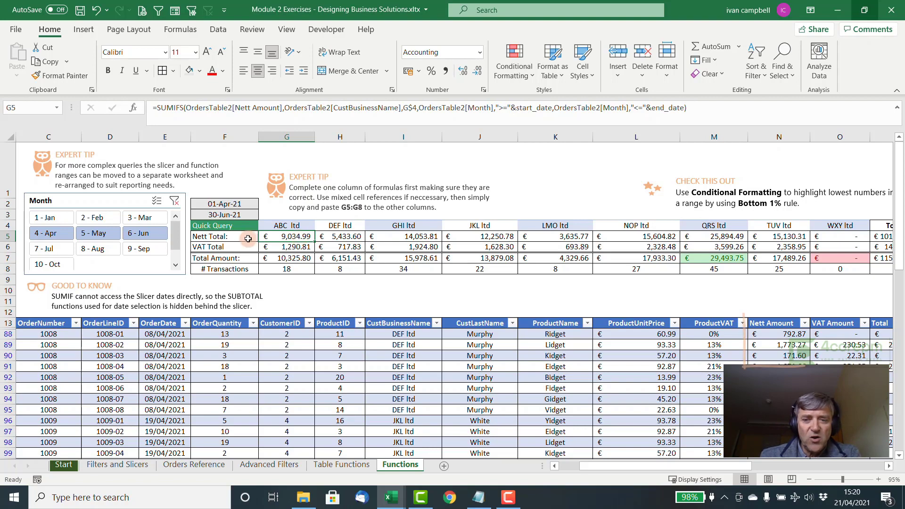
mouse_move(768, 334)
mouse_down()
mouse_move(772, 420)
mouse_move(777, 335)
mouse_up()
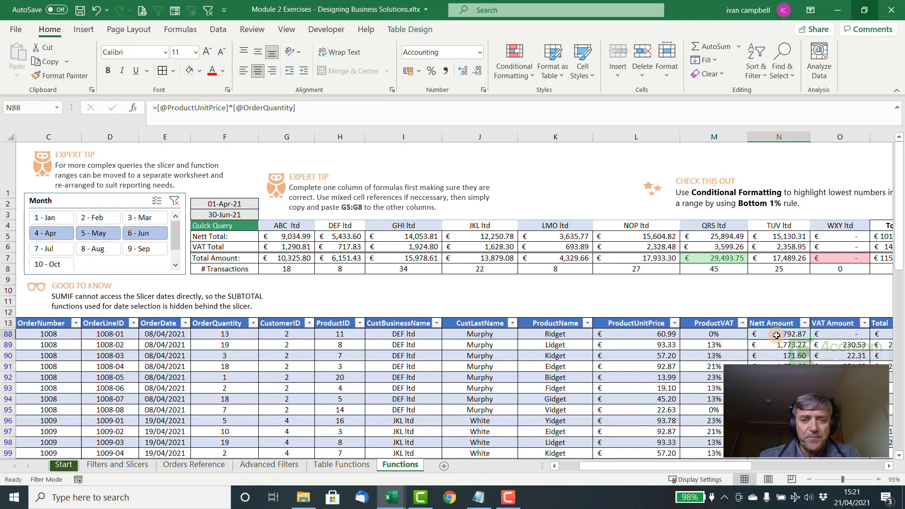
click(301, 236)
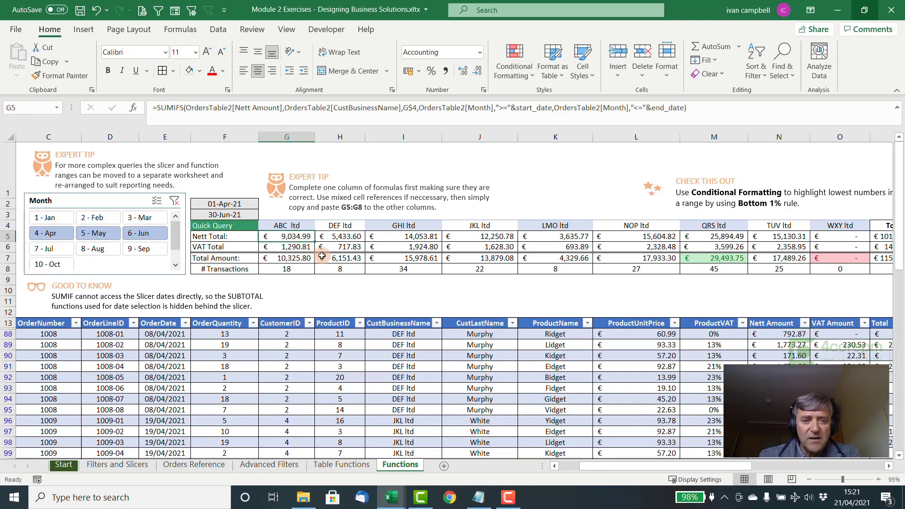
mouse_move(404, 333)
mouse_down()
mouse_move(404, 445)
mouse_move(401, 335)
mouse_up()
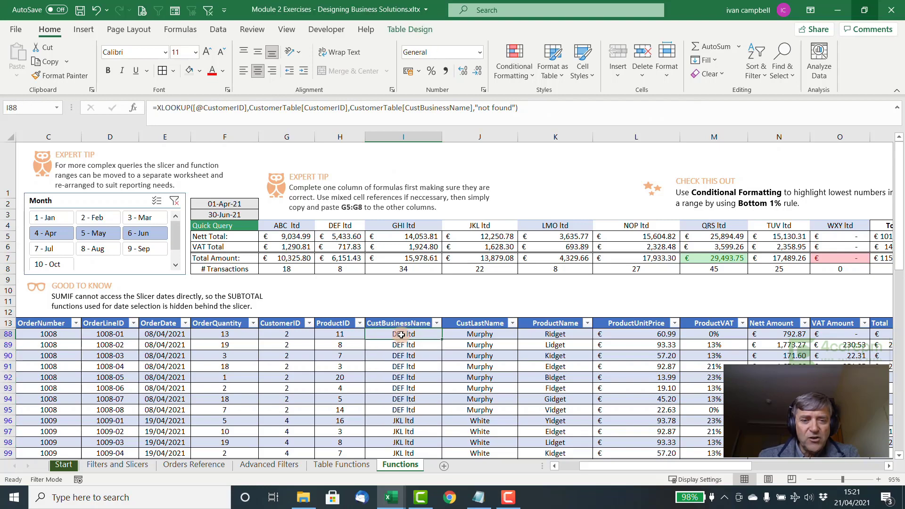
click(768, 336)
click(410, 336)
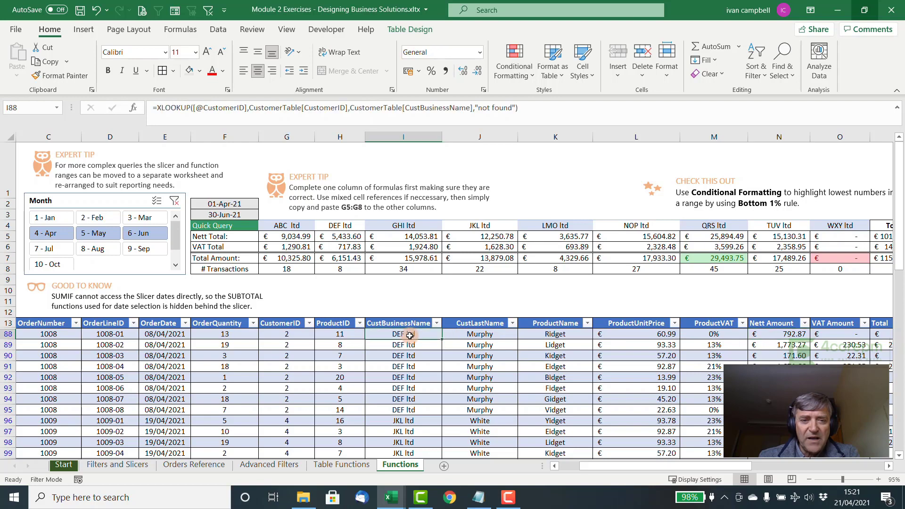
Check the G4 company heading, the E88 order date and the start_date/end_date formulas in F2:F3
click(292, 226)
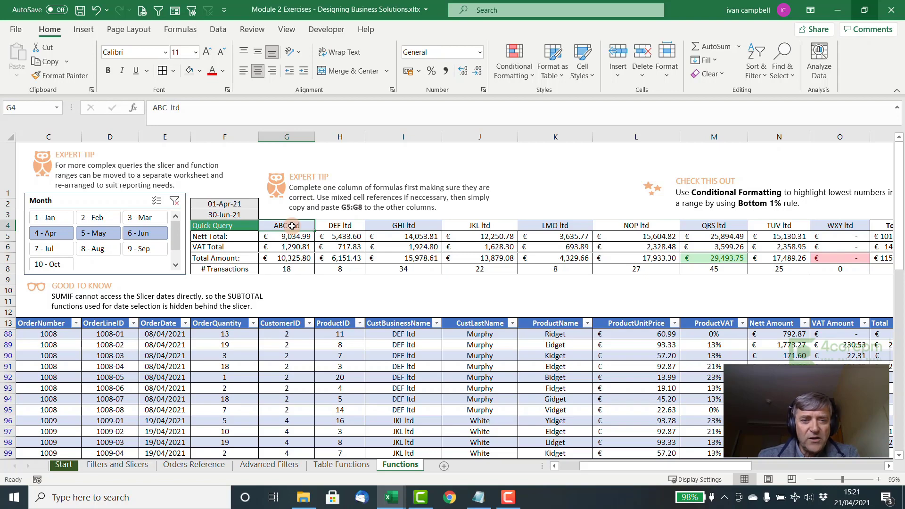
click(177, 335)
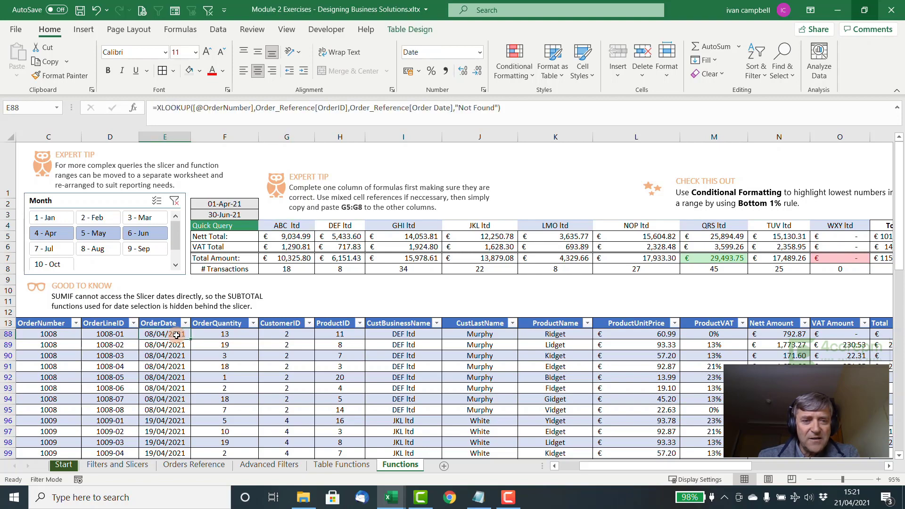
click(227, 204)
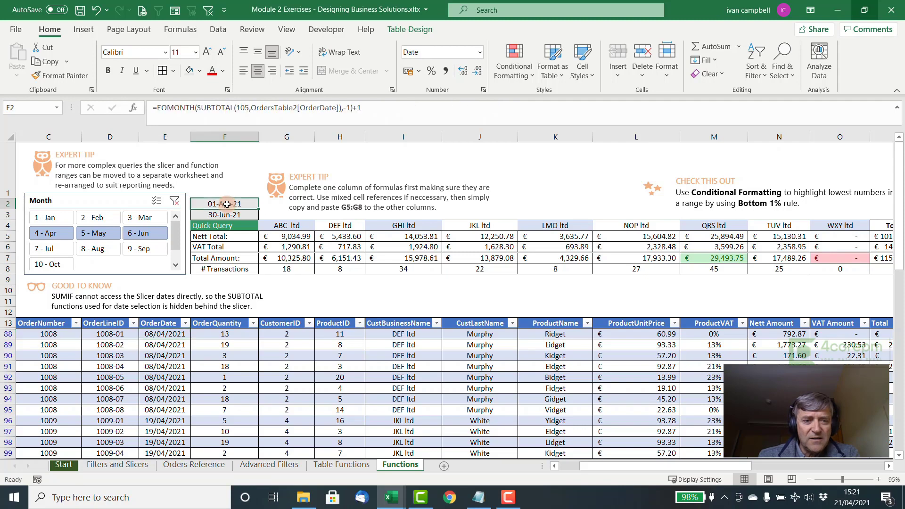
key(shift+Down)
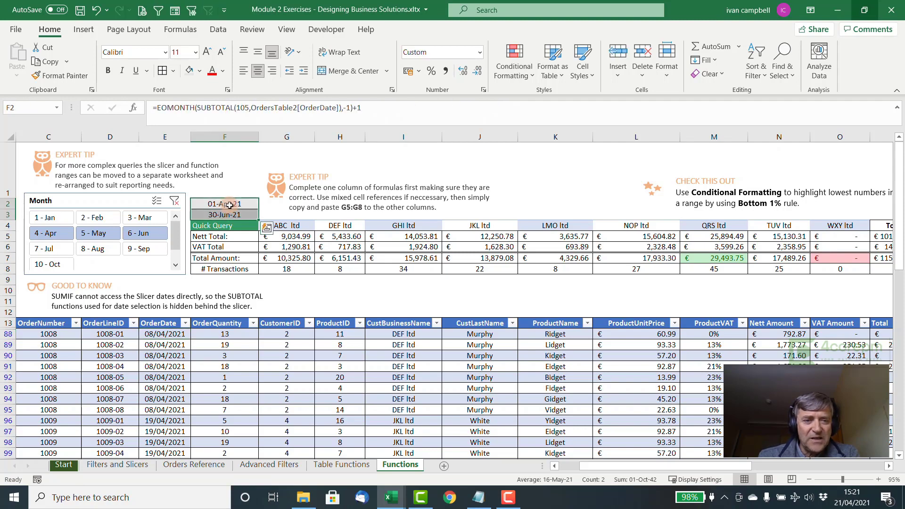
click(229, 205)
click(231, 215)
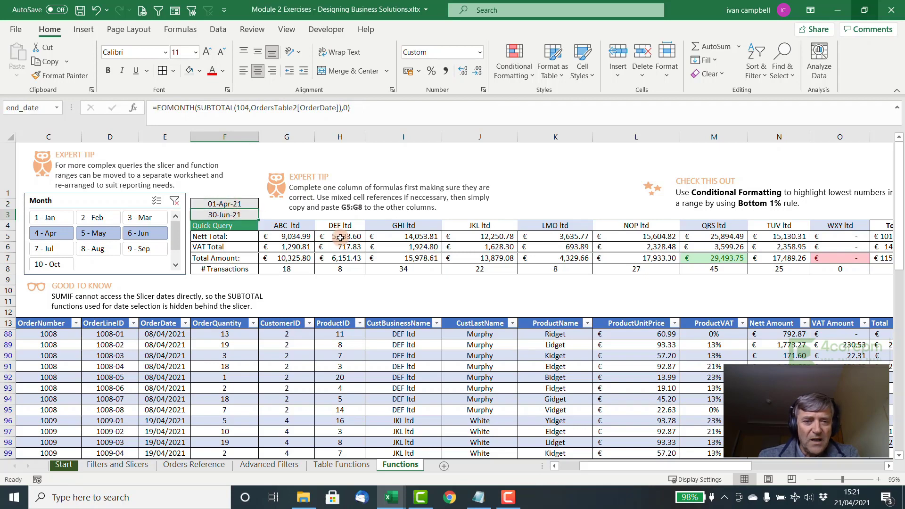
Check DEF ltd's Nett Total in H5 against its order amounts, customer names and date cells
click(340, 237)
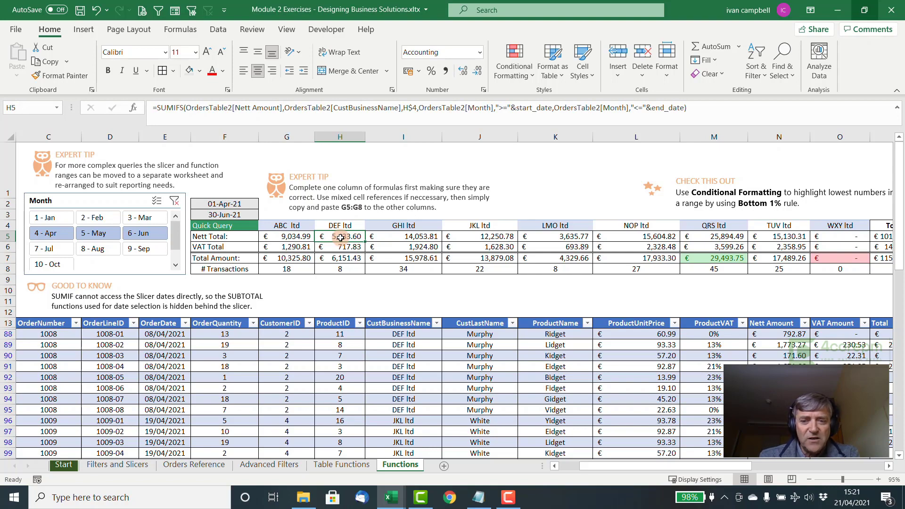
click(762, 338)
drag(762, 339, 773, 387)
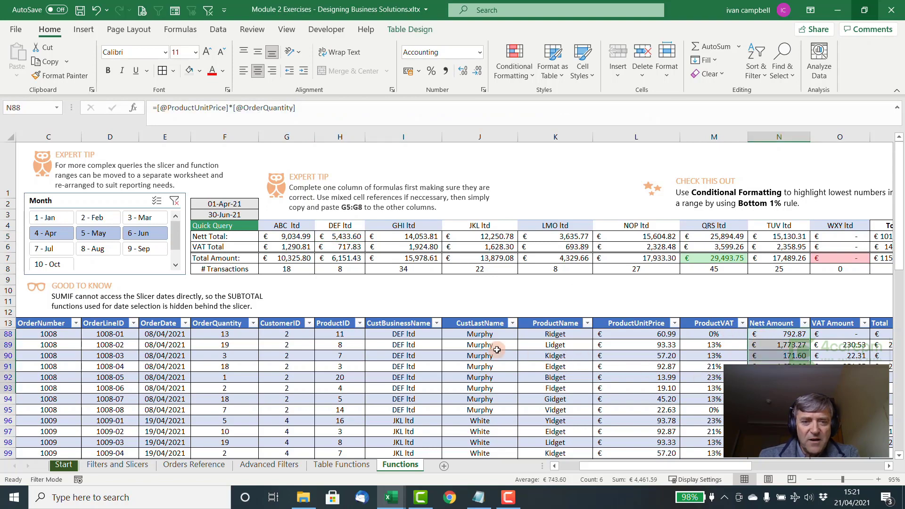
drag(396, 336, 400, 388)
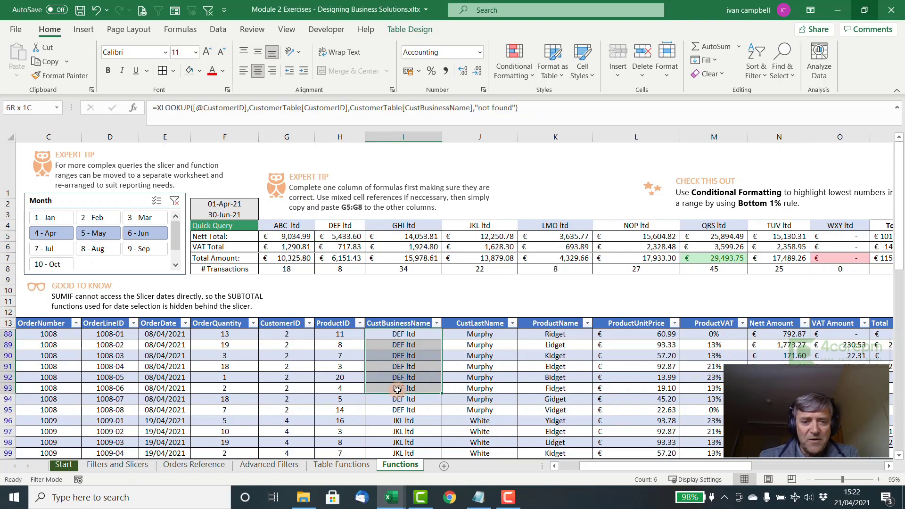
click(339, 228)
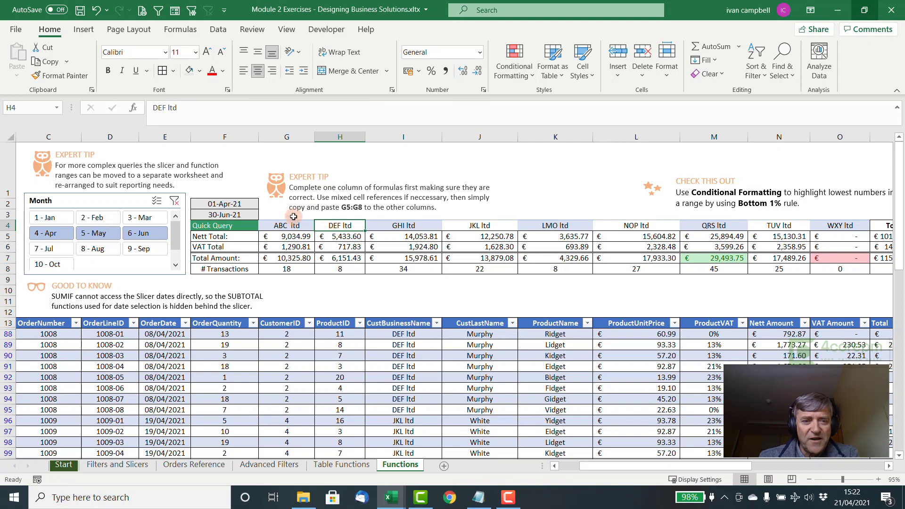
click(236, 203)
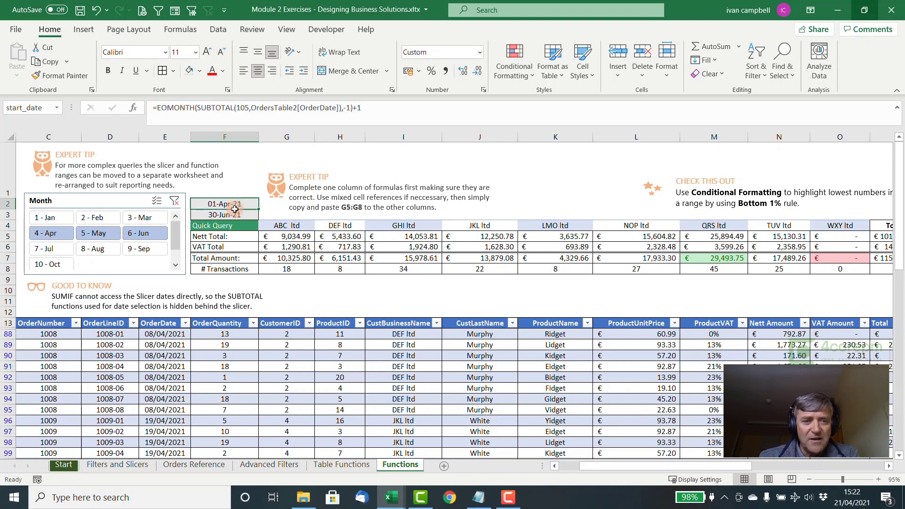
click(233, 215)
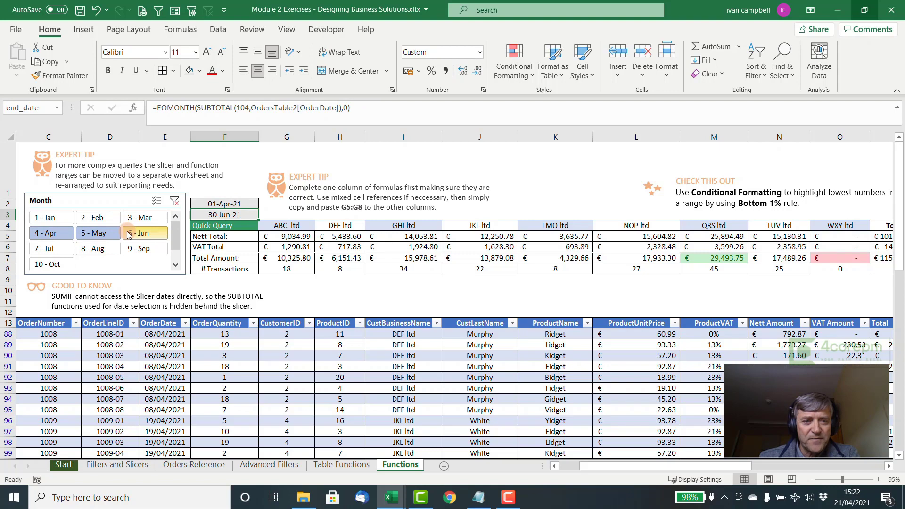
Show the Function Arguments breakdown of G5's SUMIFS formula beside the totals
click(307, 236)
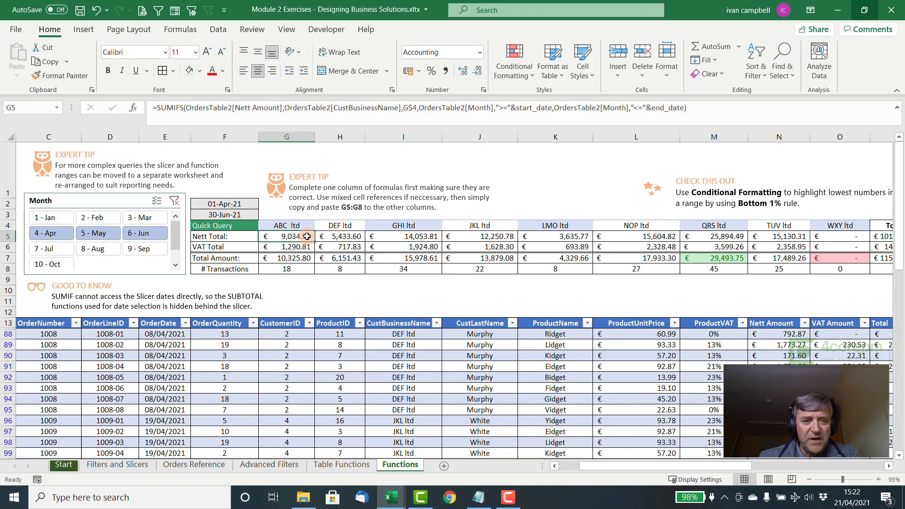
click(175, 108)
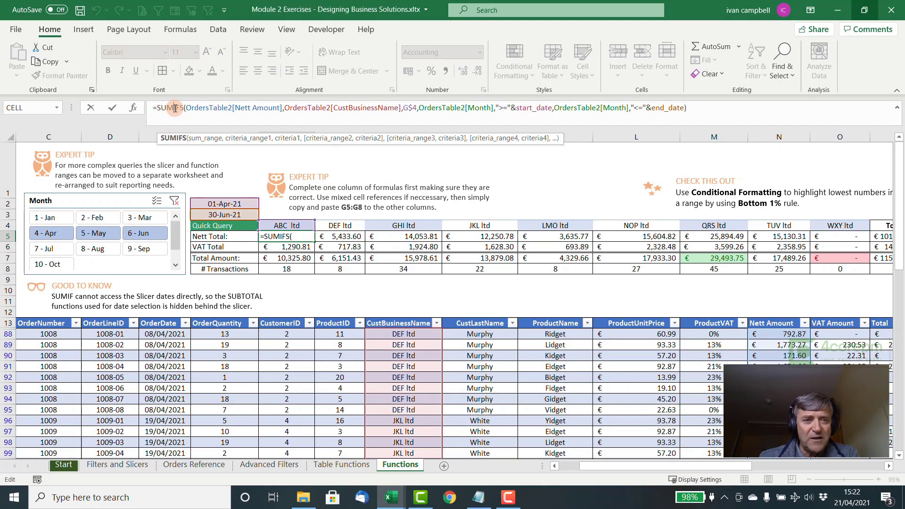
key(ctrl+a)
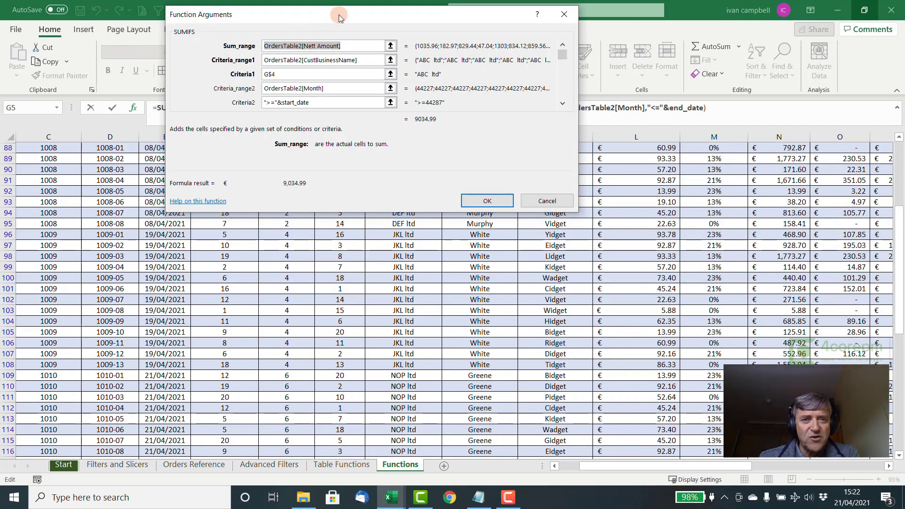
drag(340, 17, 443, 64)
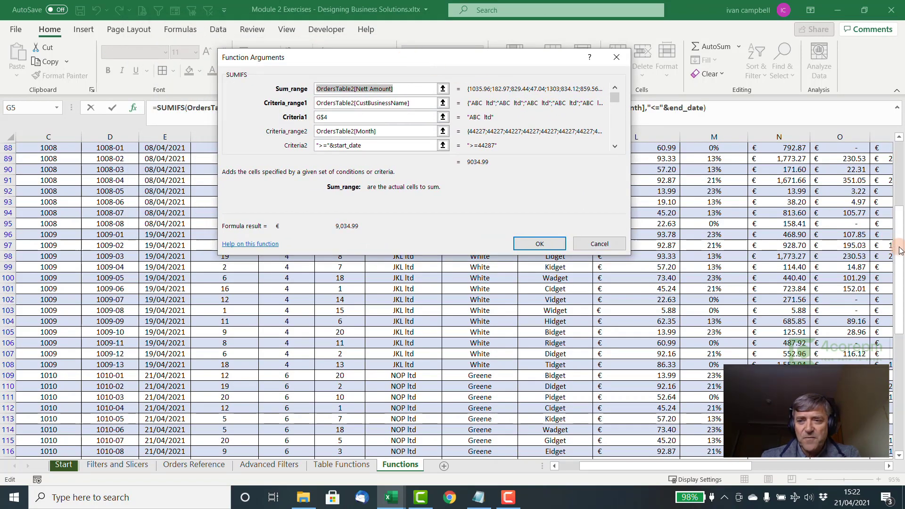
drag(900, 250, 899, 167)
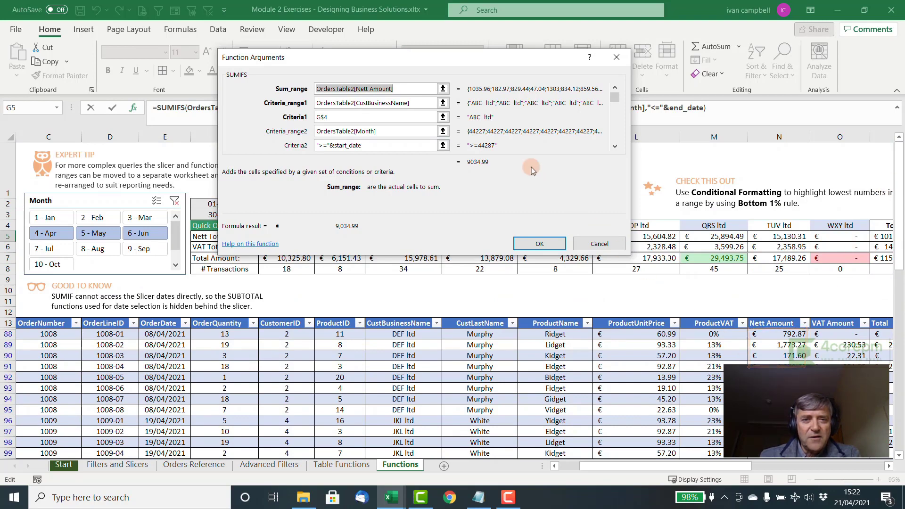
drag(412, 58, 420, 56)
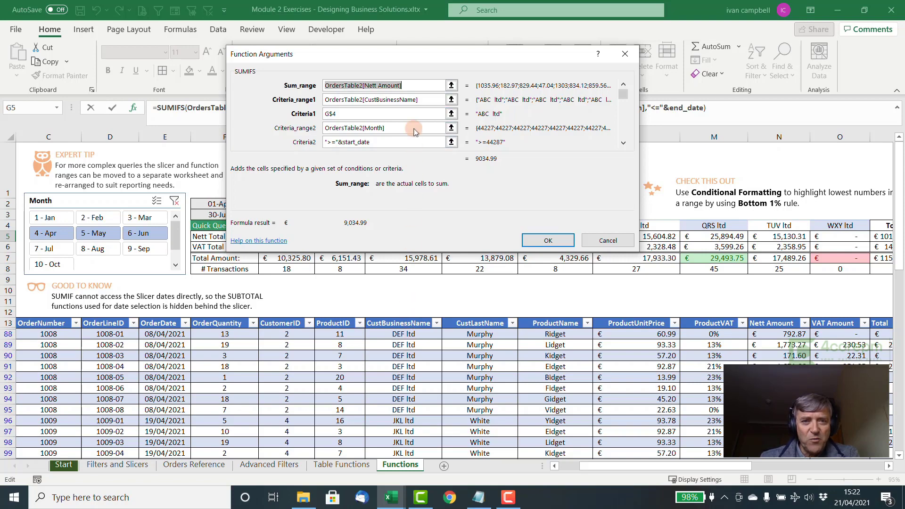
drag(415, 57, 541, 61)
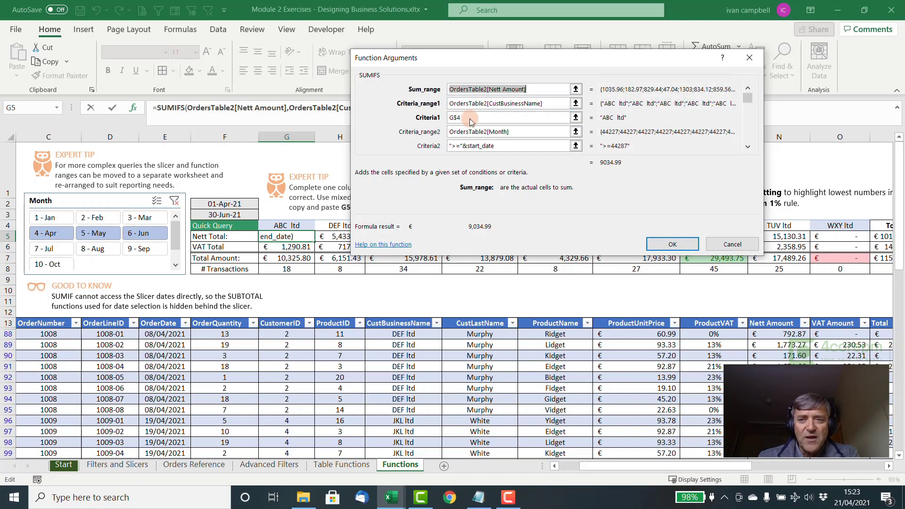
Scroll through the SUMIFS company and start/end date criteria pairs, giving 9,034.99
click(747, 146)
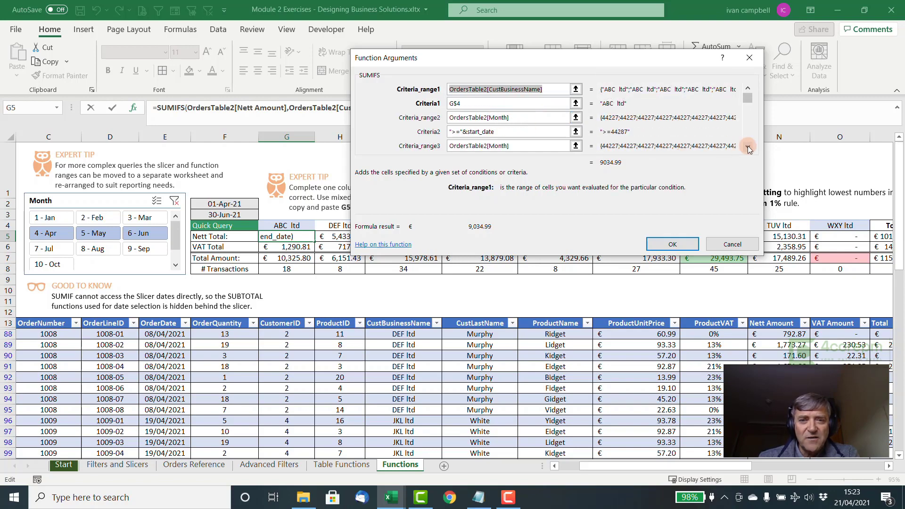
click(749, 147)
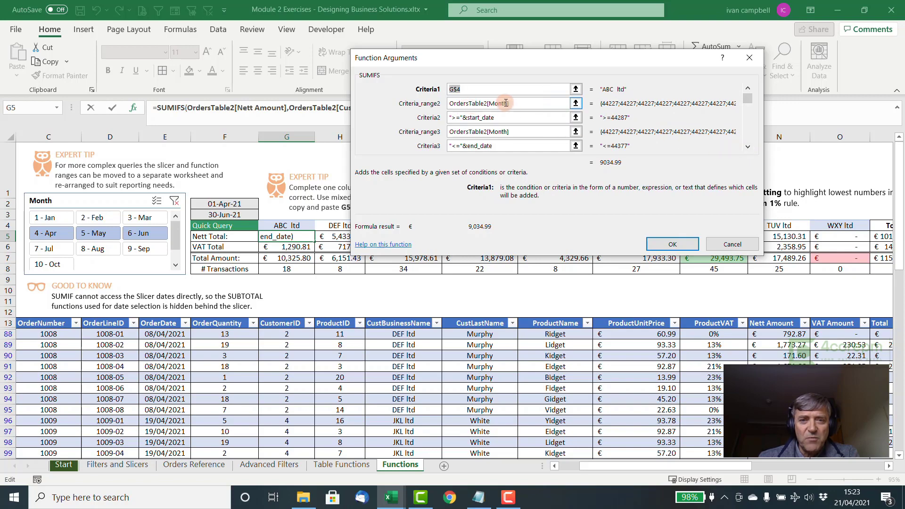
drag(595, 466, 615, 465)
mouse_move(789, 312)
mouse_down()
mouse_move(801, 366)
mouse_move(856, 325)
mouse_move(825, 310)
mouse_up()
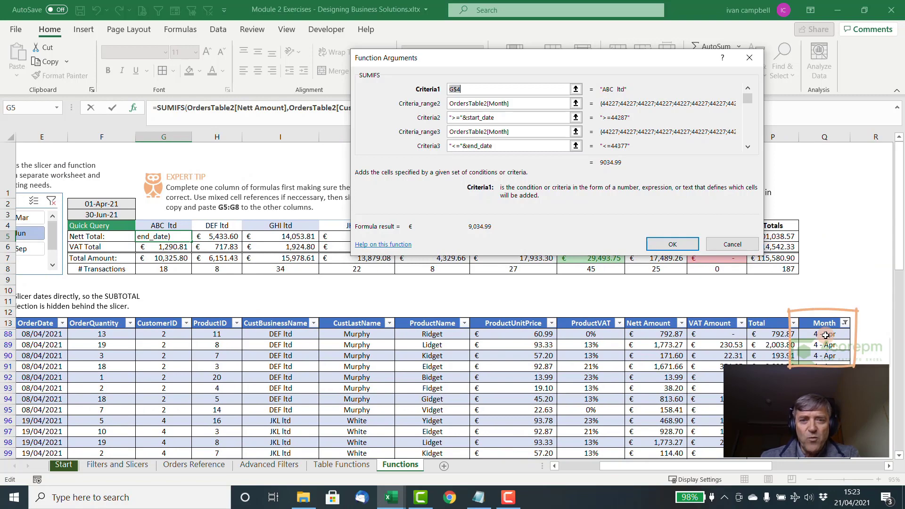
key(Escape)
click(470, 119)
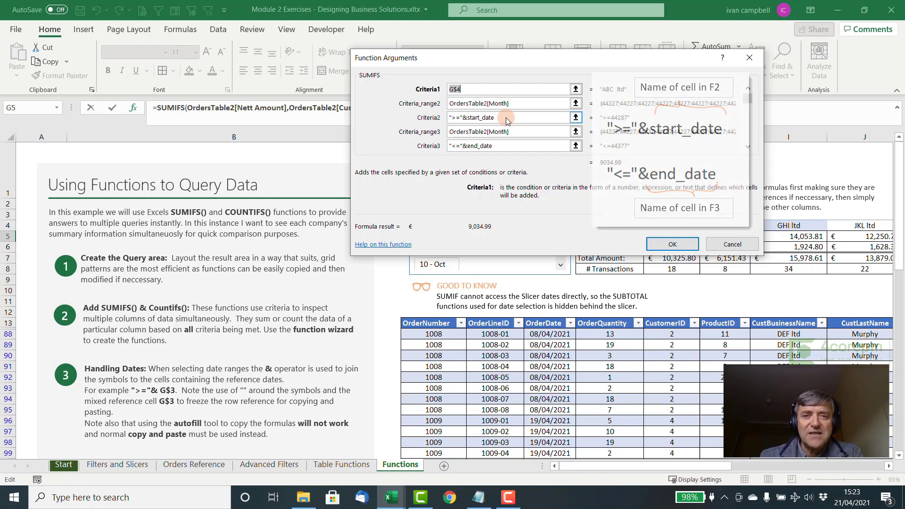
Review Criteria_range2, then confirm SUMIFS unchanged with G5 still at € 9,034.99
drag(503, 65, 199, 135)
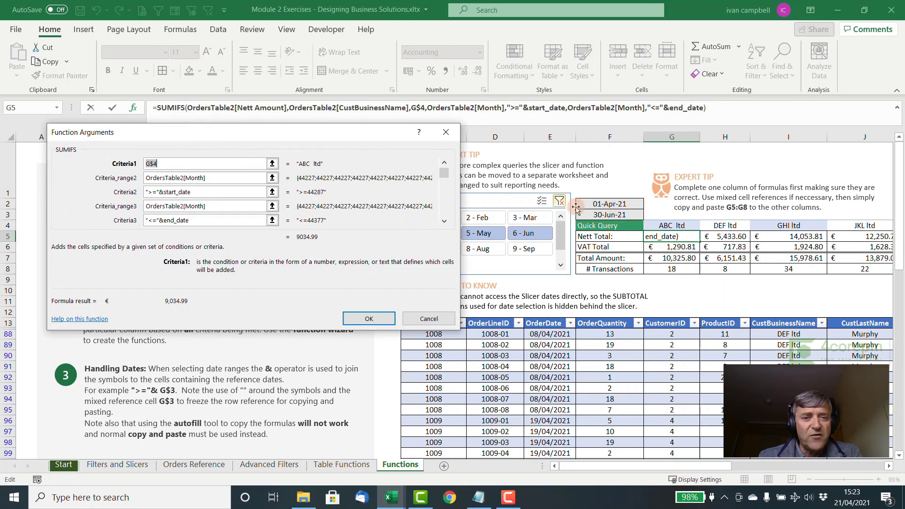
click(445, 221)
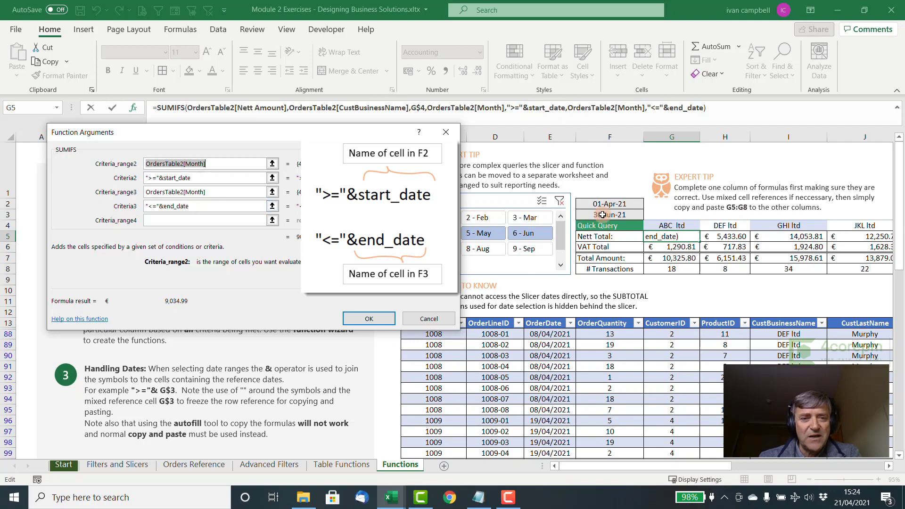
click(371, 317)
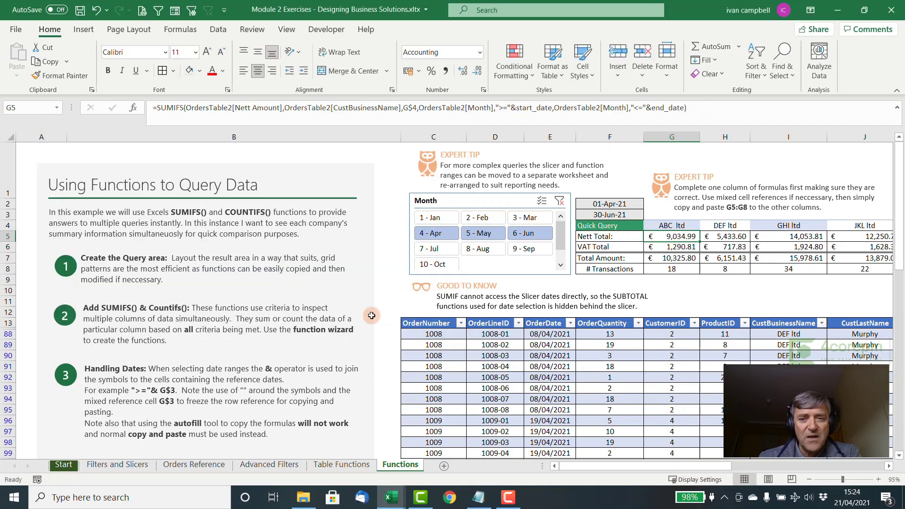
click(685, 270)
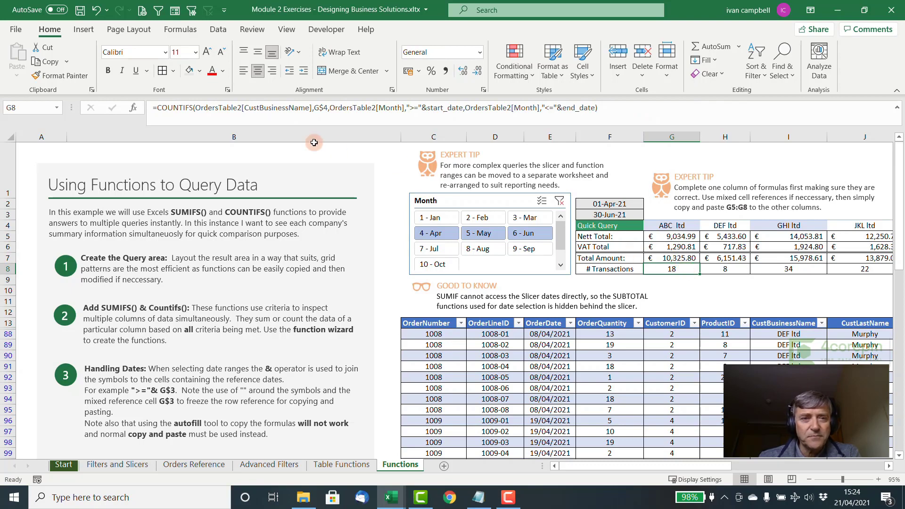
click(173, 108)
click(135, 108)
drag(167, 126, 170, 110)
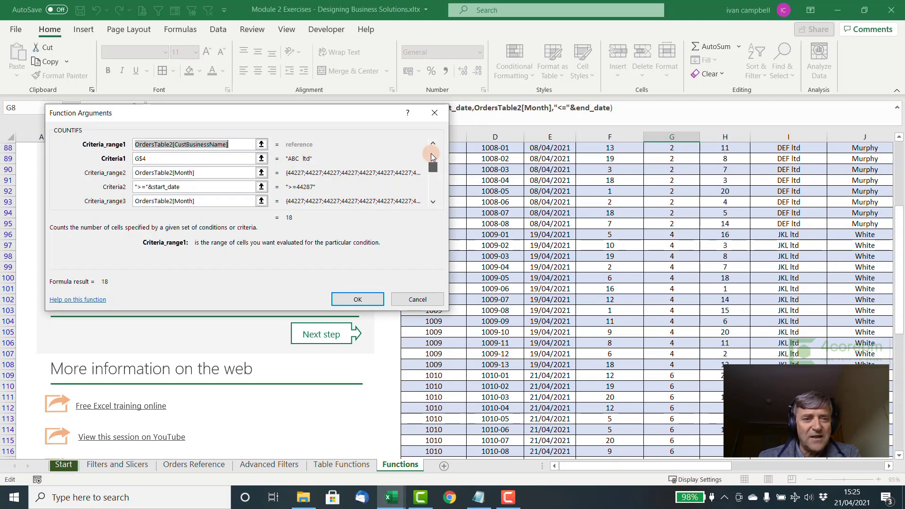
drag(435, 165, 433, 148)
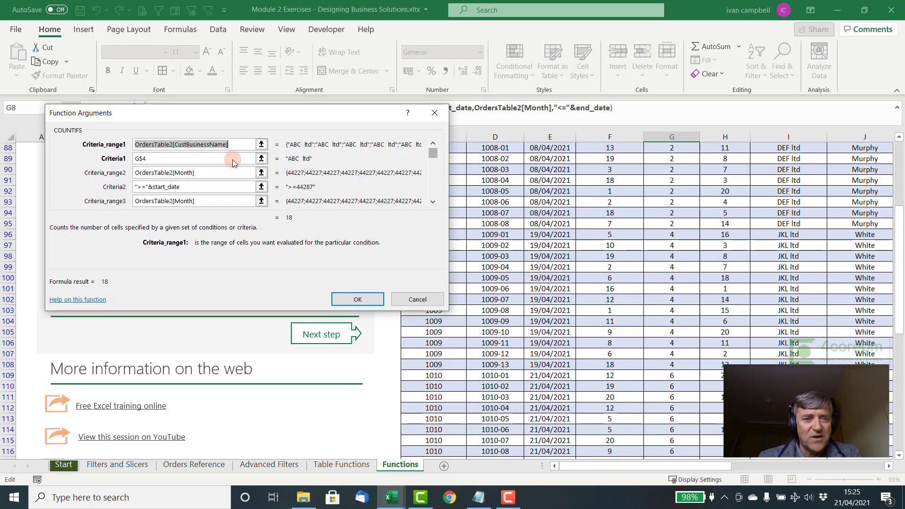
key(Return)
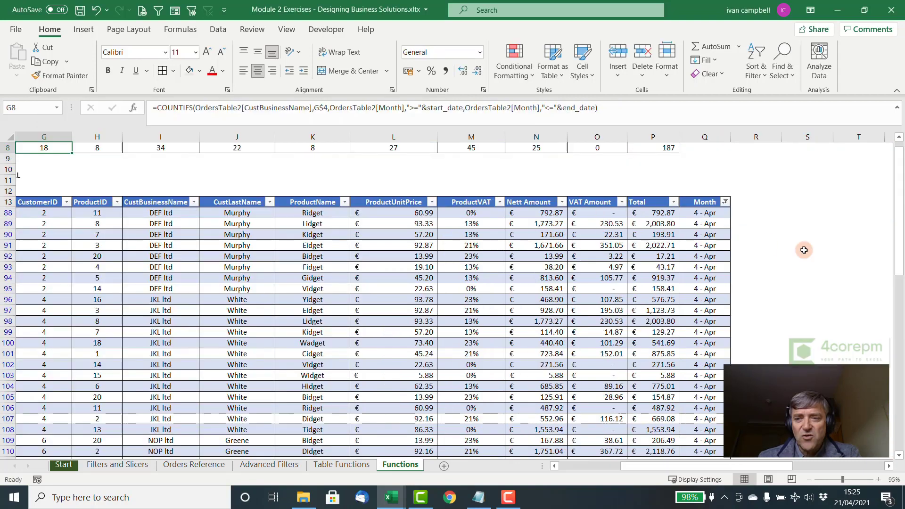
scroll(900, 262, up, 3)
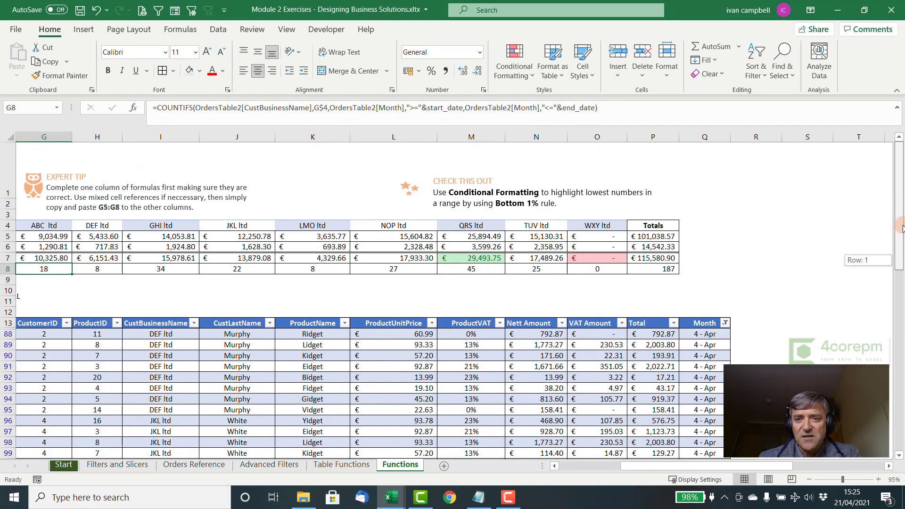
click(60, 237)
click(404, 108)
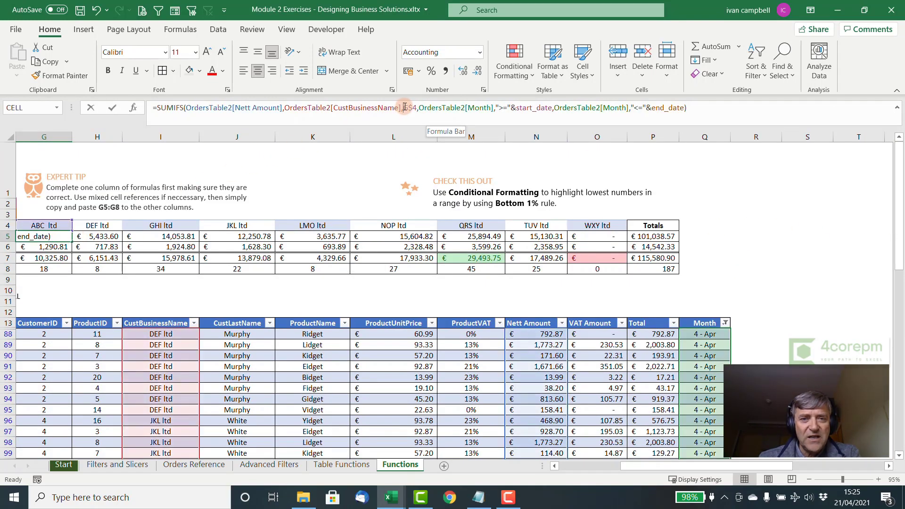
drag(403, 107, 414, 114)
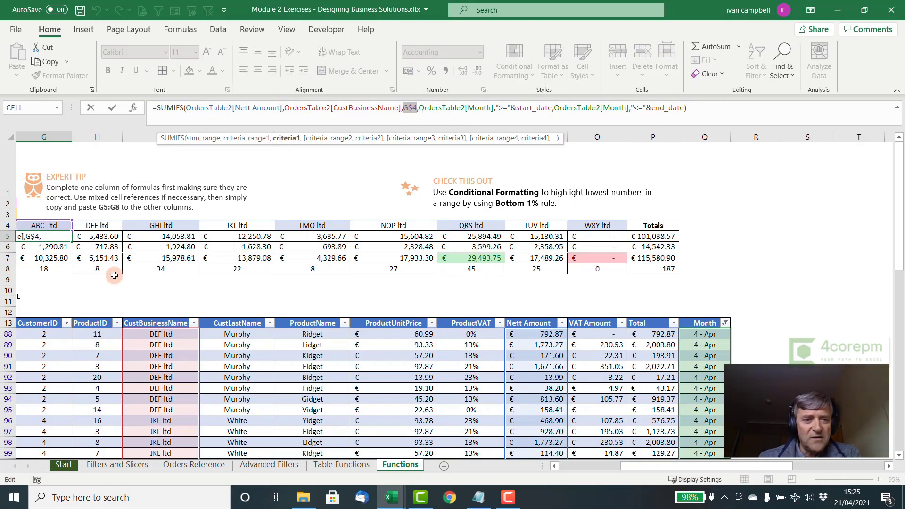
key(Escape)
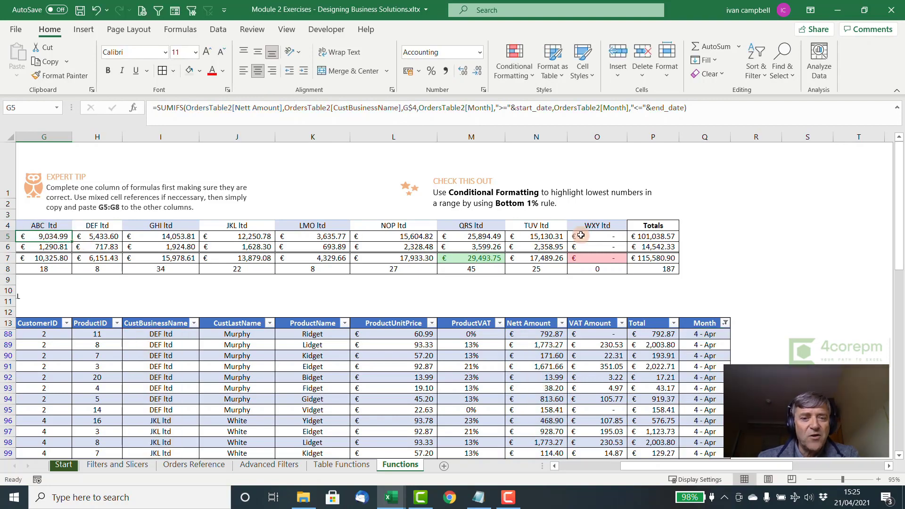
Select the Total Amount row G7:O7 covering every company's SUMIFS total
drag(745, 466, 710, 464)
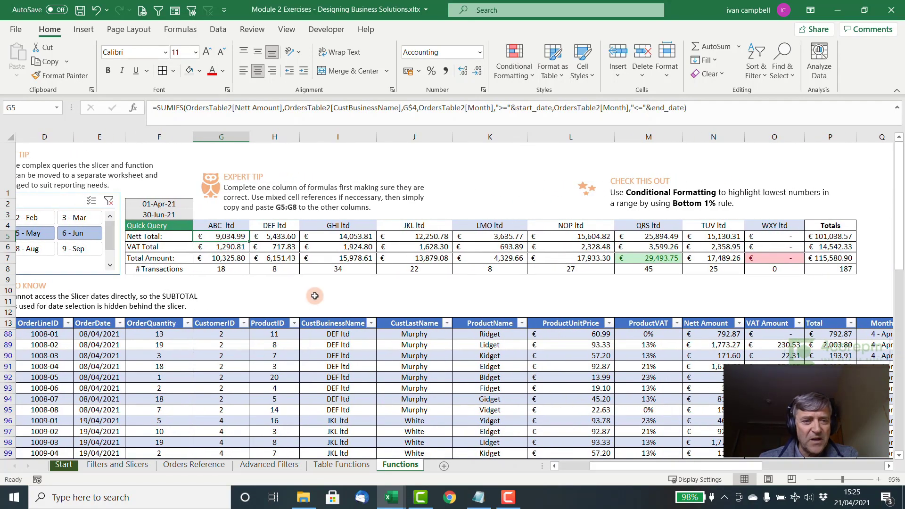
drag(231, 258, 749, 258)
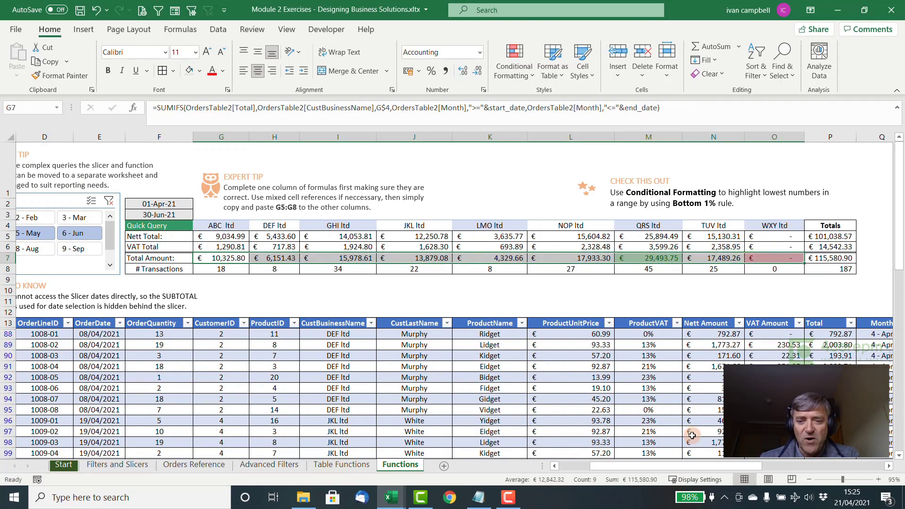
drag(683, 467, 673, 465)
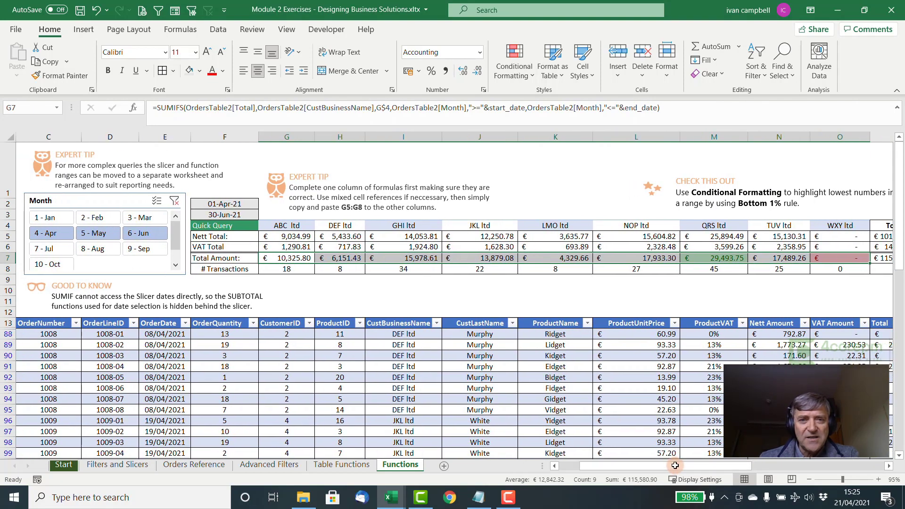
Review the Top 1% green and Bottom 1% red rules, then reopen Conditional Formatting
click(534, 76)
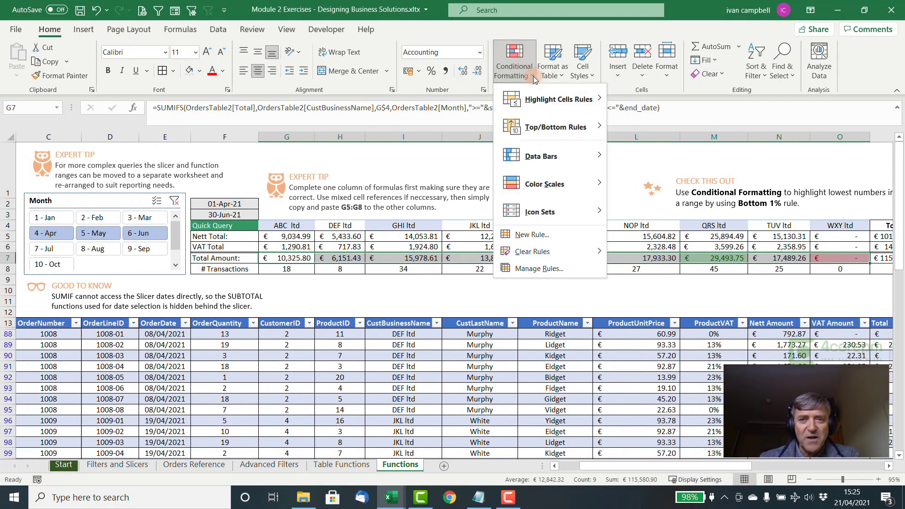
click(537, 268)
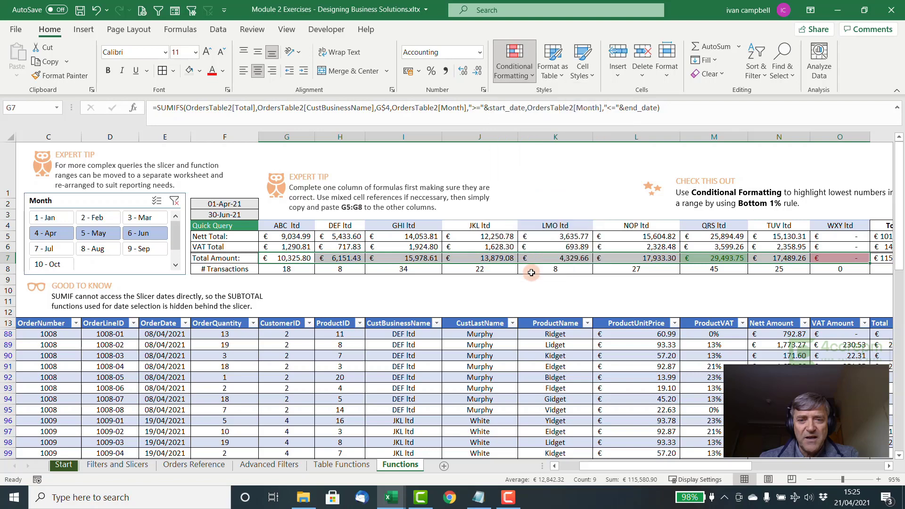
drag(233, 154, 410, 88)
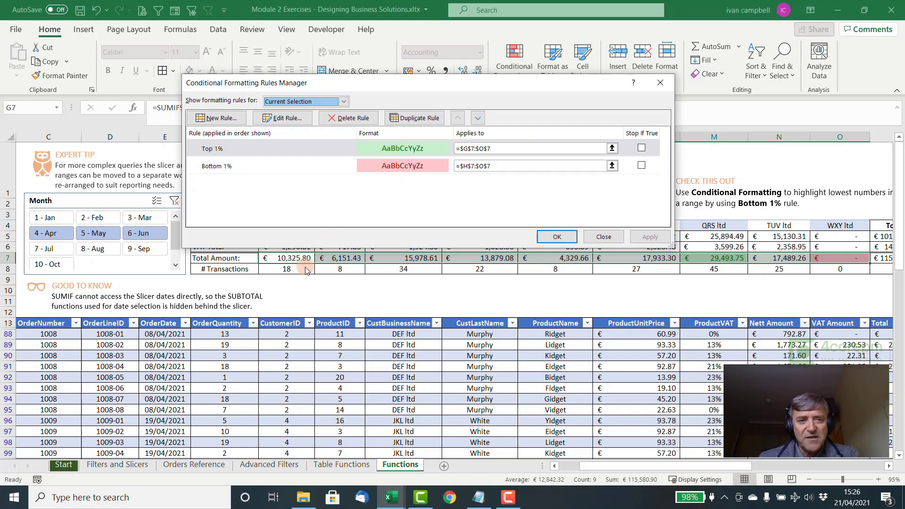
click(604, 237)
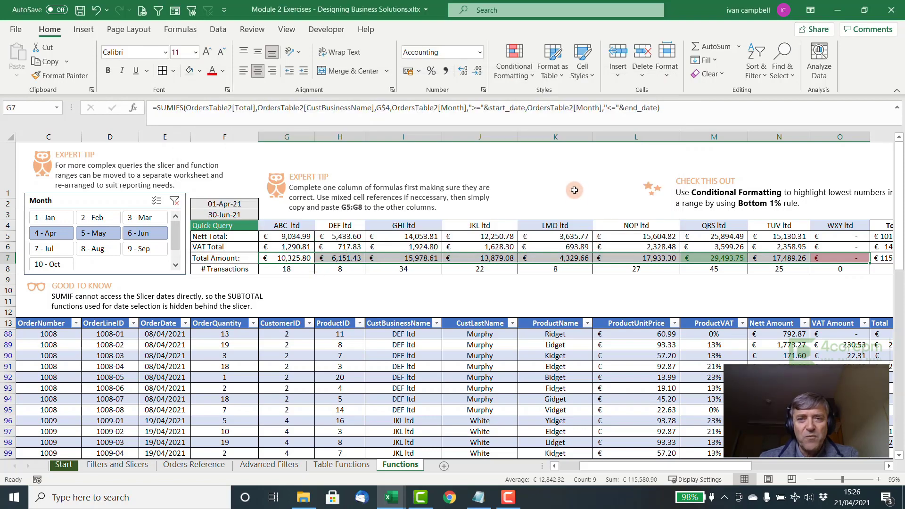
click(529, 83)
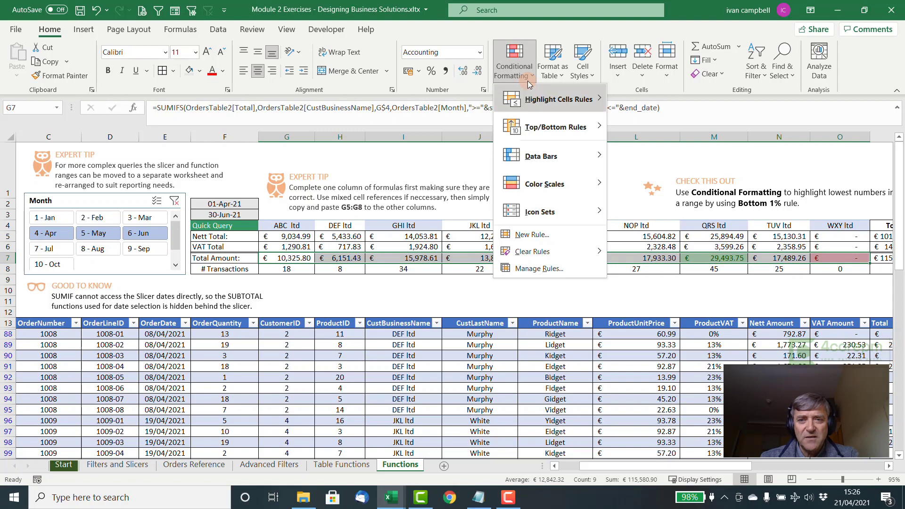
mouse_move(543, 125)
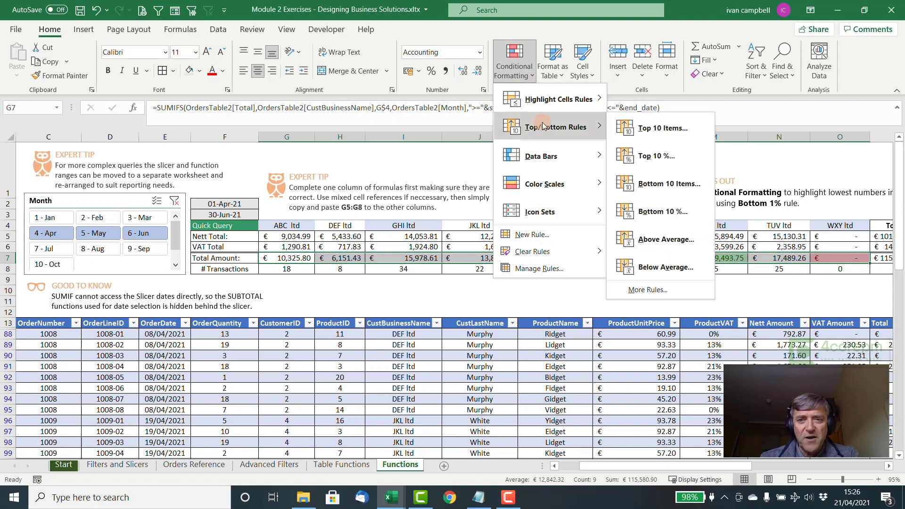
click(669, 159)
click(366, 153)
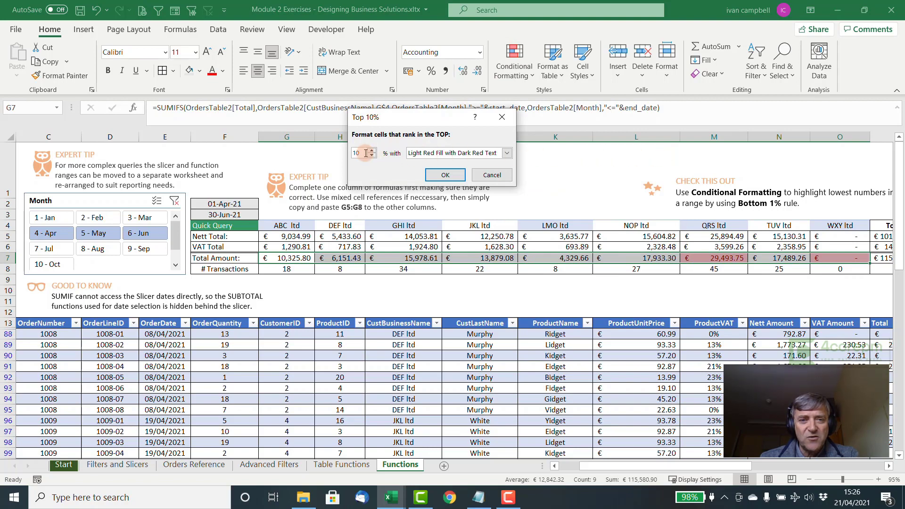
drag(365, 153, 320, 156)
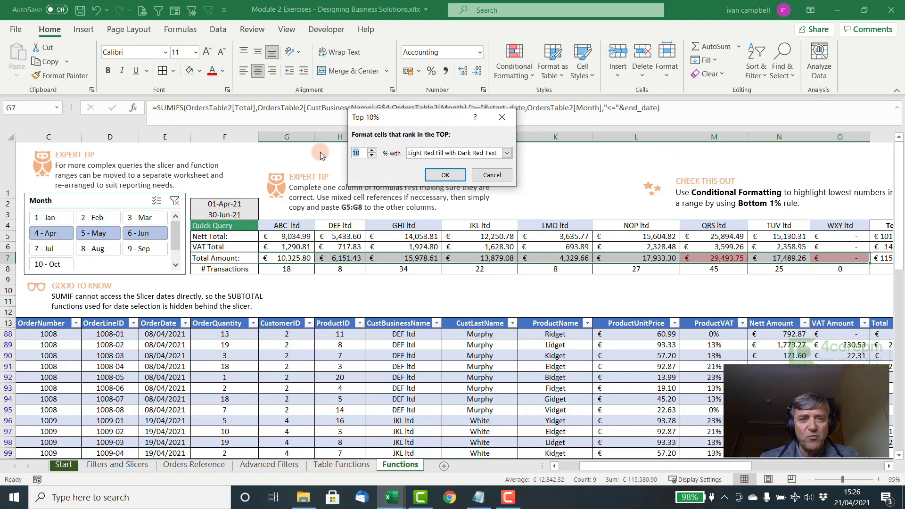
click(491, 175)
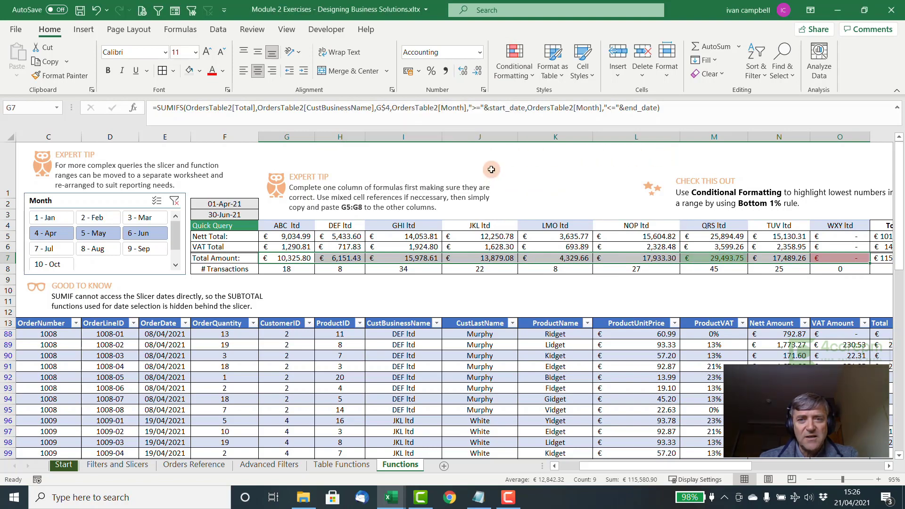
click(528, 84)
mouse_move(559, 127)
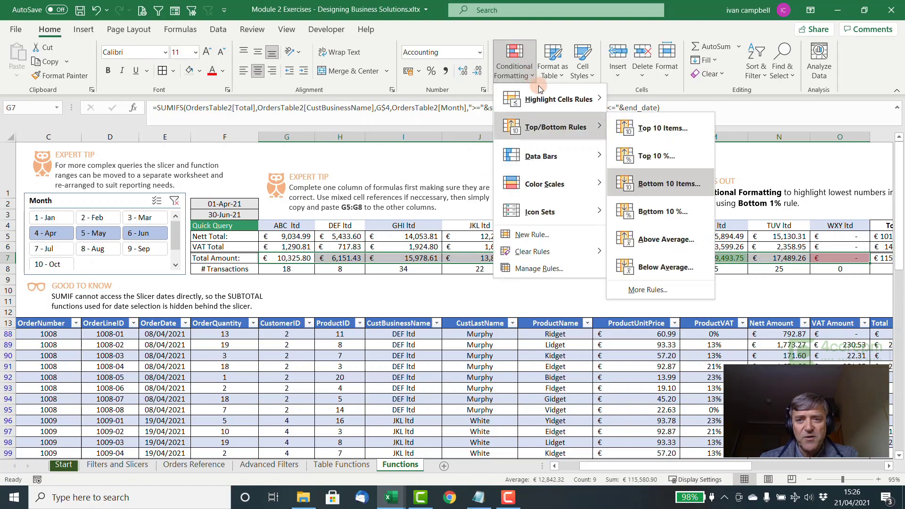
click(627, 212)
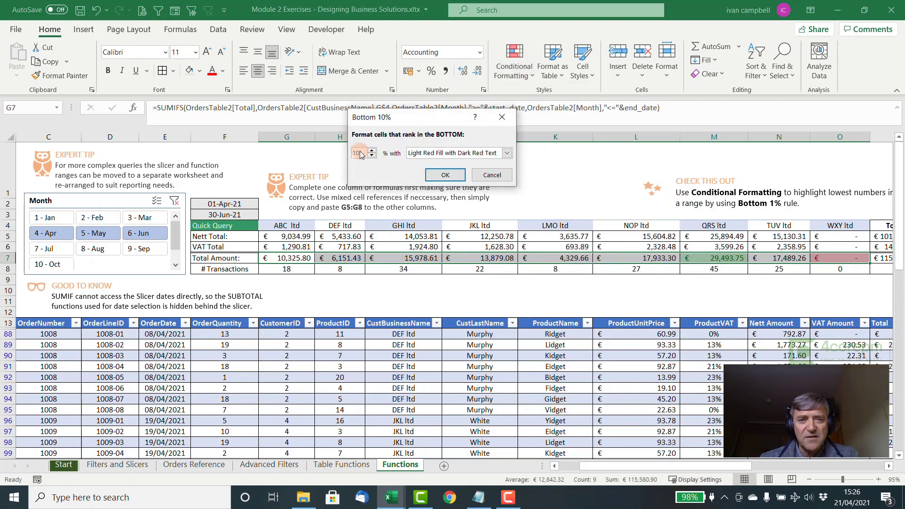
click(478, 176)
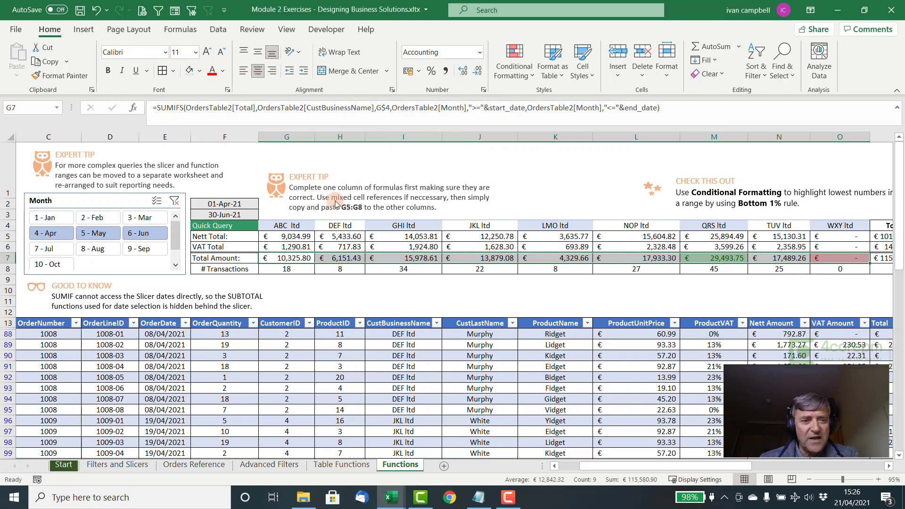
Filter the Month slicer to July–September, then to January–March (01-Jan-21 to 31-Mar-21)
drag(57, 250, 136, 258)
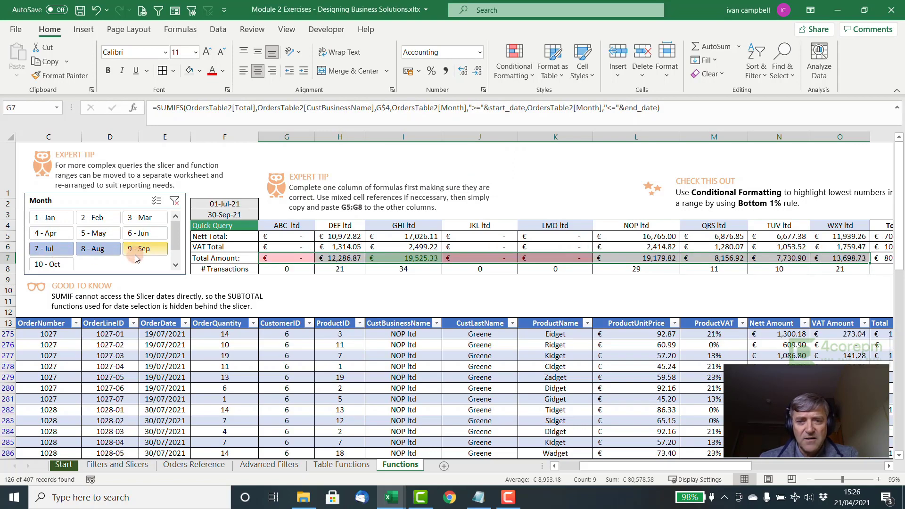
click(402, 258)
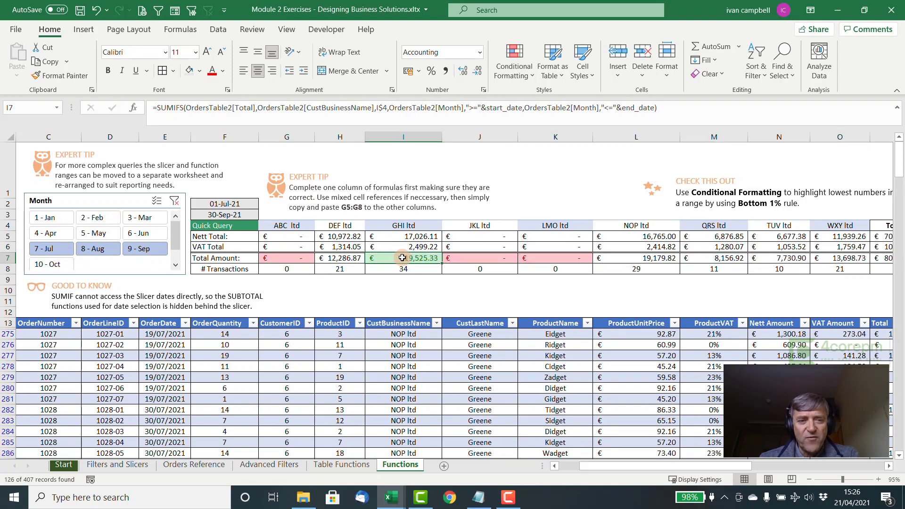
drag(50, 217, 137, 218)
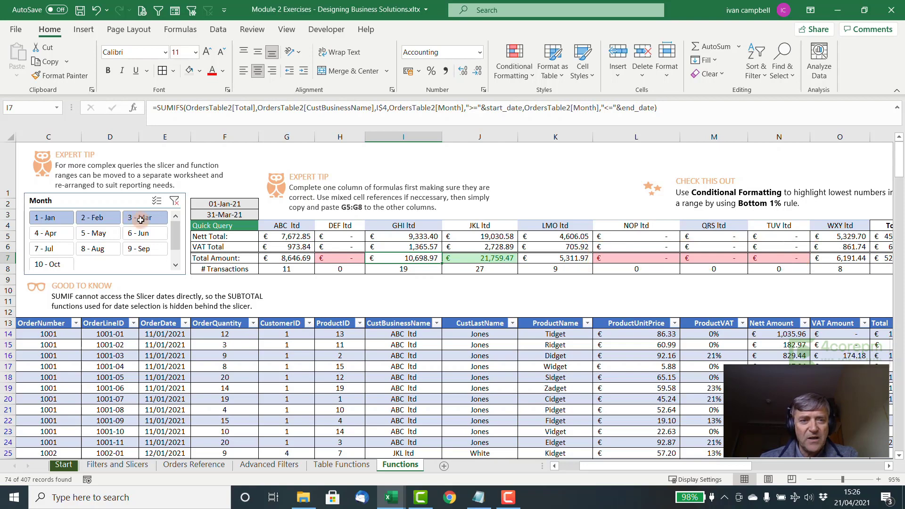
drag(722, 466, 692, 465)
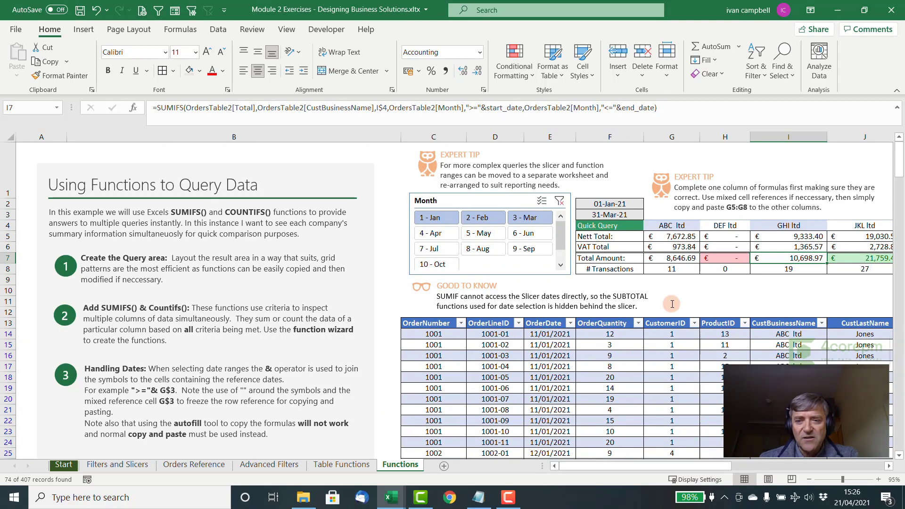
scroll(672, 304, down, 2)
scroll(671, 303, up, 2)
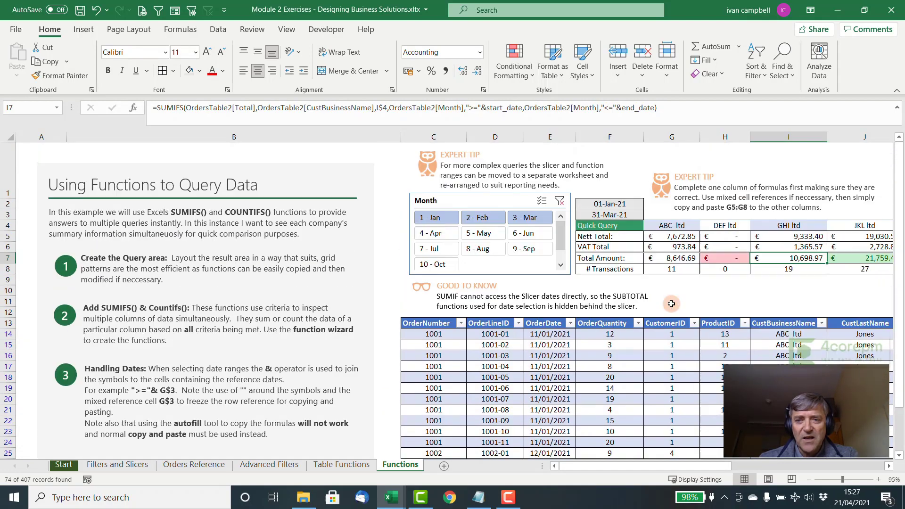